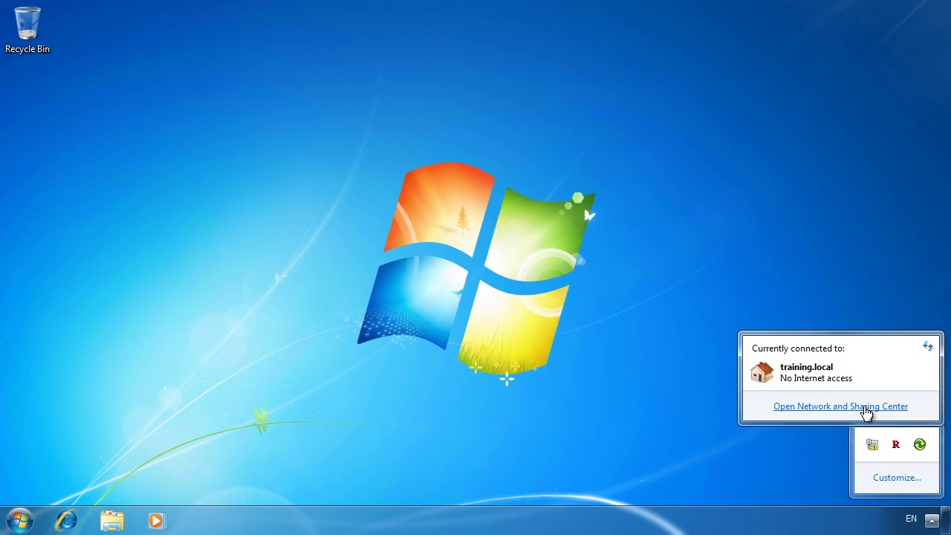
# - From the Network and Sharing Center, launch the Set Up a Connection or Network wizard
pyautogui.click(904, 414)
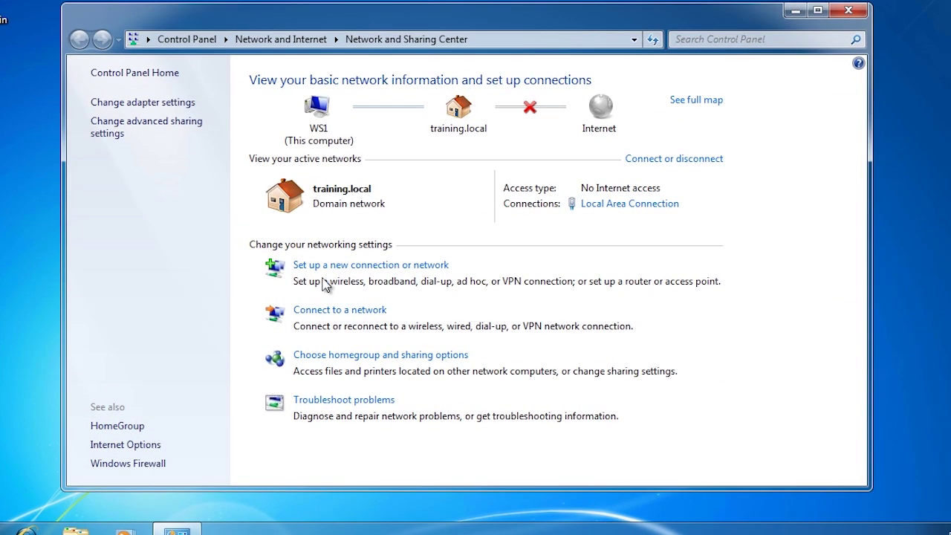
pyautogui.click(446, 269)
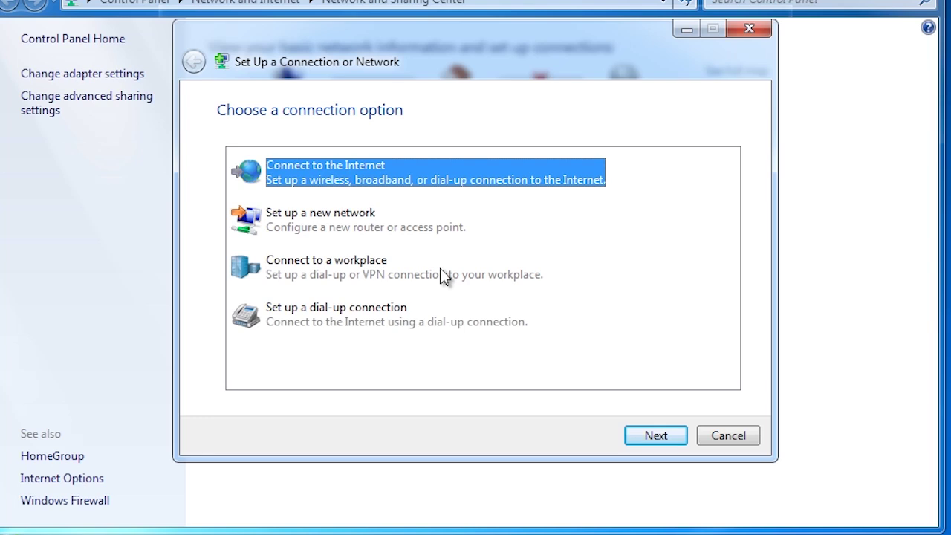
# - Pick Connect to a workplace via VPN over the Internet, deferring the Internet connection setup
pyautogui.click(278, 274)
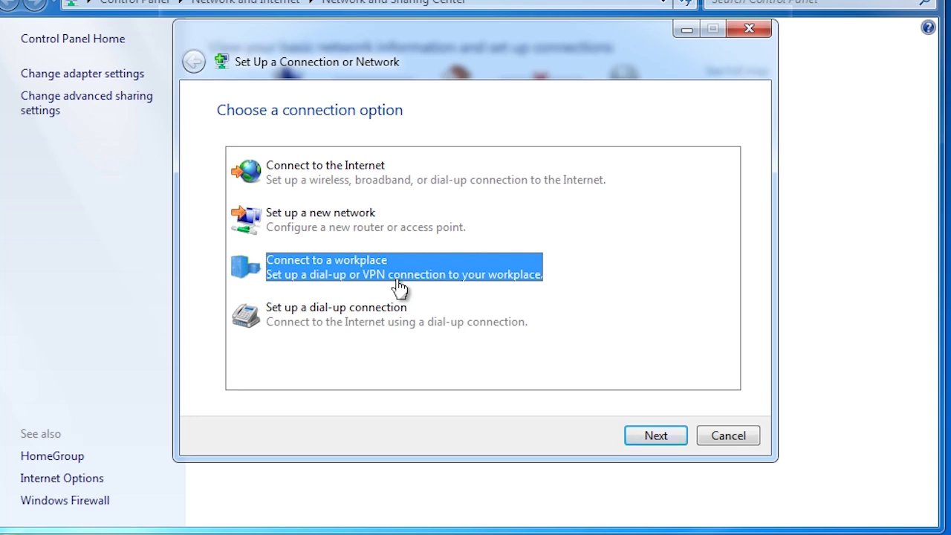
pyautogui.click(671, 440)
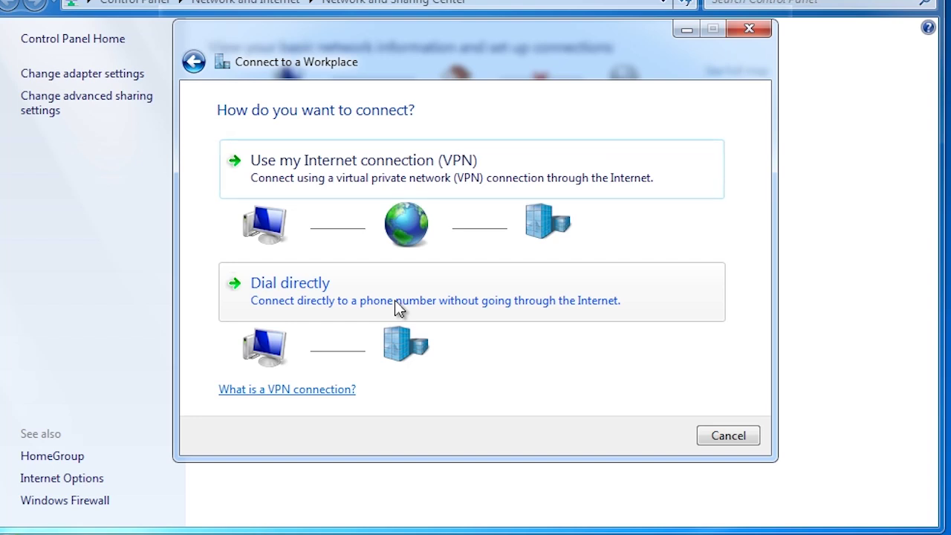
pyautogui.click(308, 172)
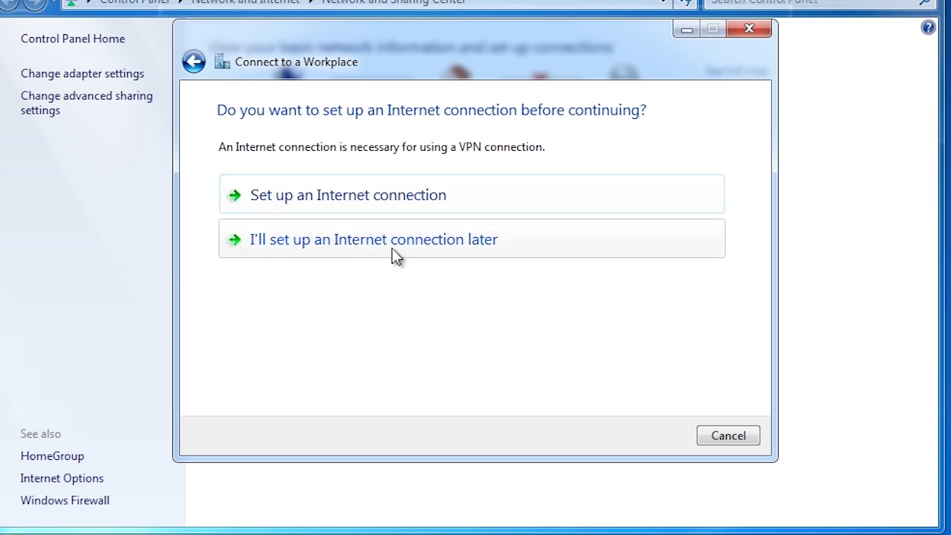
pyautogui.click(484, 249)
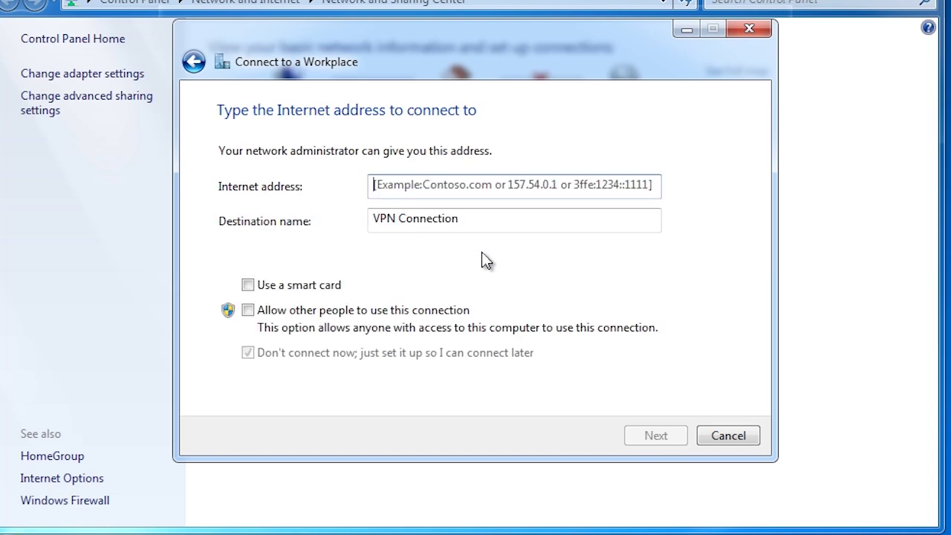
# - Enter ws2 as the VPN address, name it 'Work Connection', and allow other users to use it
pyautogui.write('ws2')
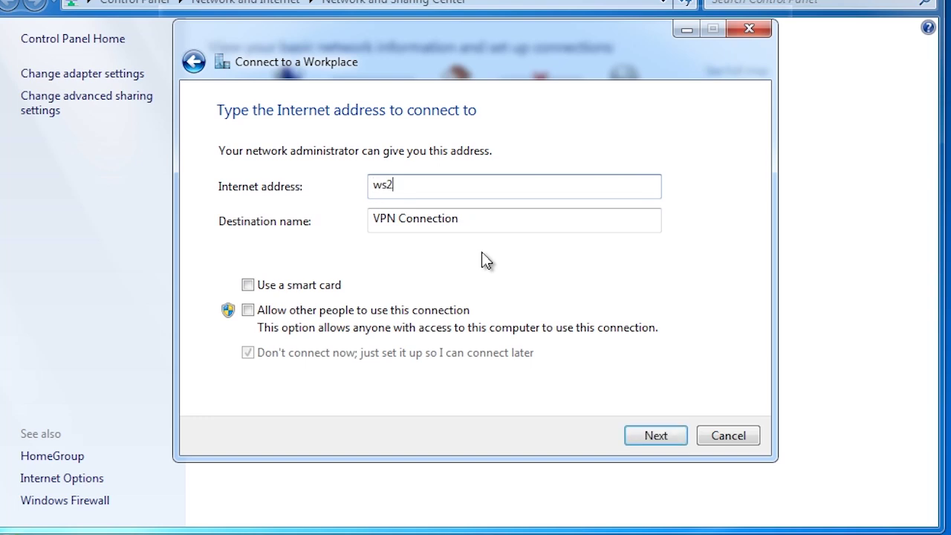
pyautogui.press('Tab')
pyautogui.write('Work')
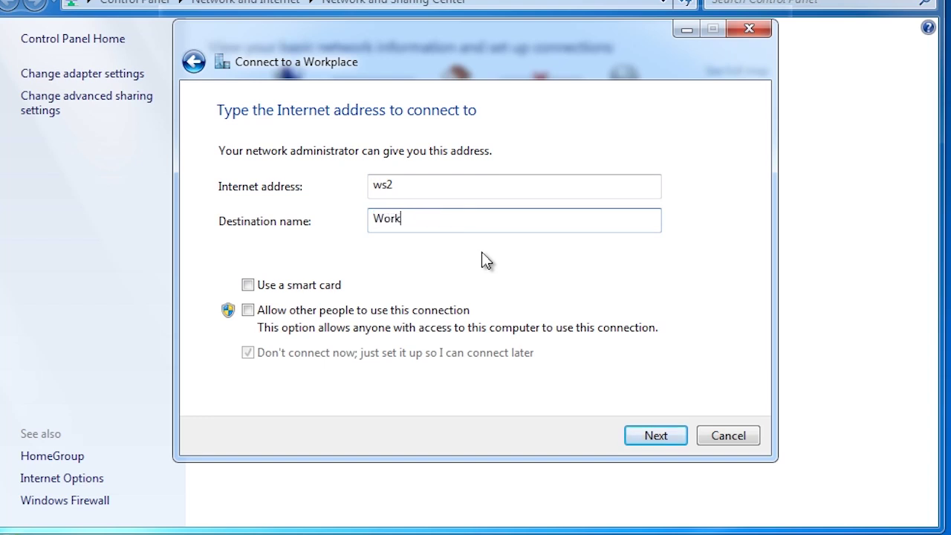
pyautogui.write(' Connection')
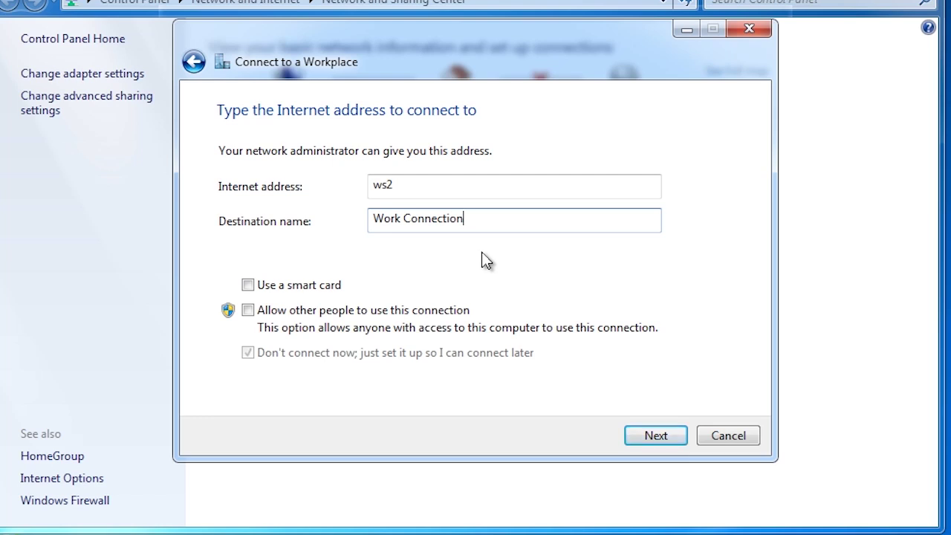
pyautogui.click(249, 311)
pyautogui.press('space')
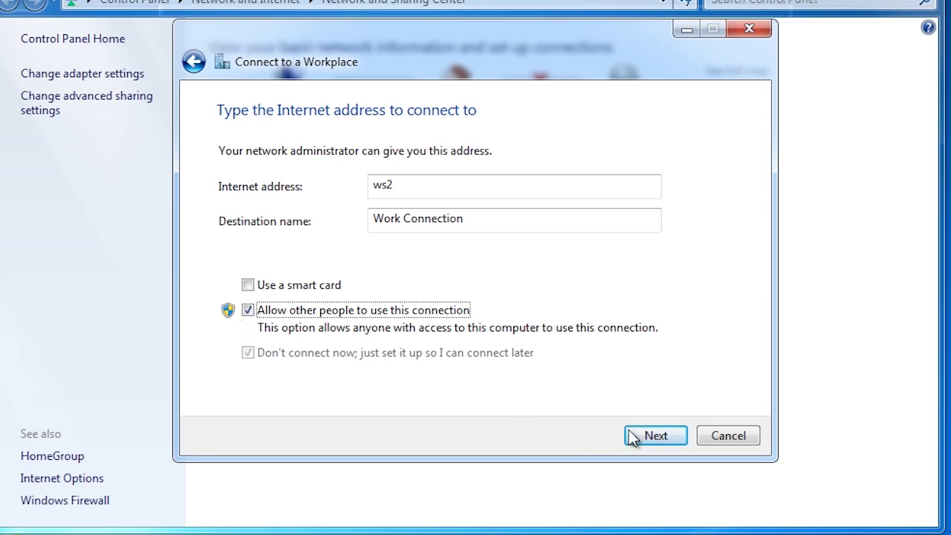
pyautogui.click(668, 440)
# - Enter the account user name and password, create the connection, and close the wizard
pyautogui.write('trainer')
pyautogui.press('Tab')
pyautogui.write('password1')
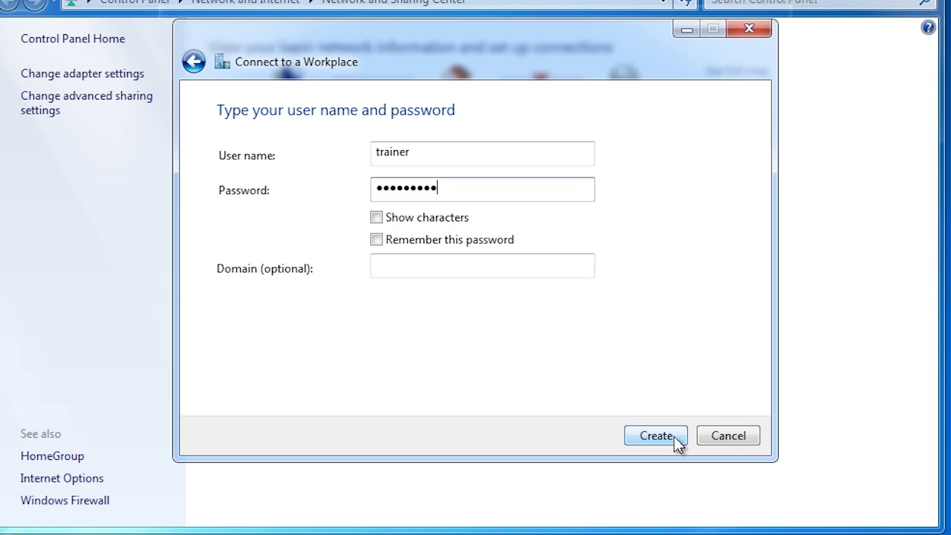
pyautogui.click(675, 439)
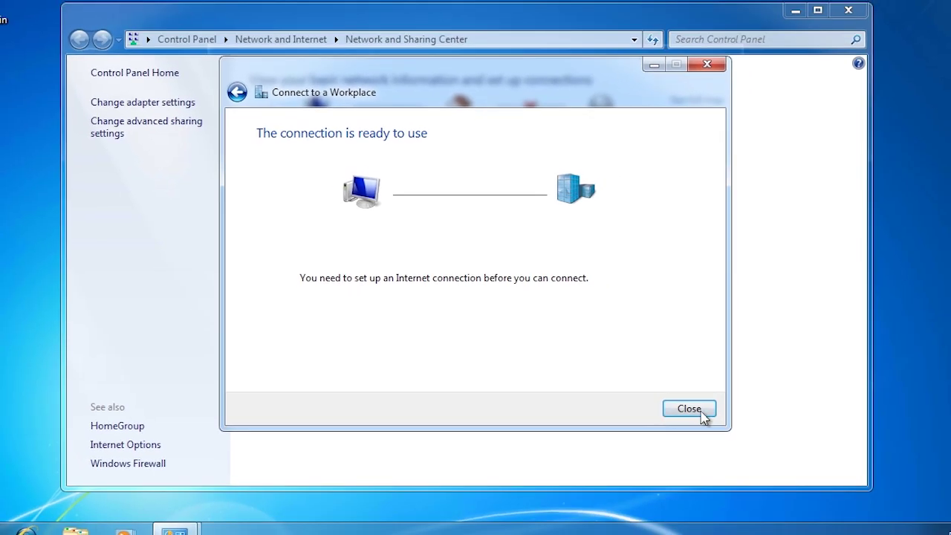
pyautogui.click(689, 409)
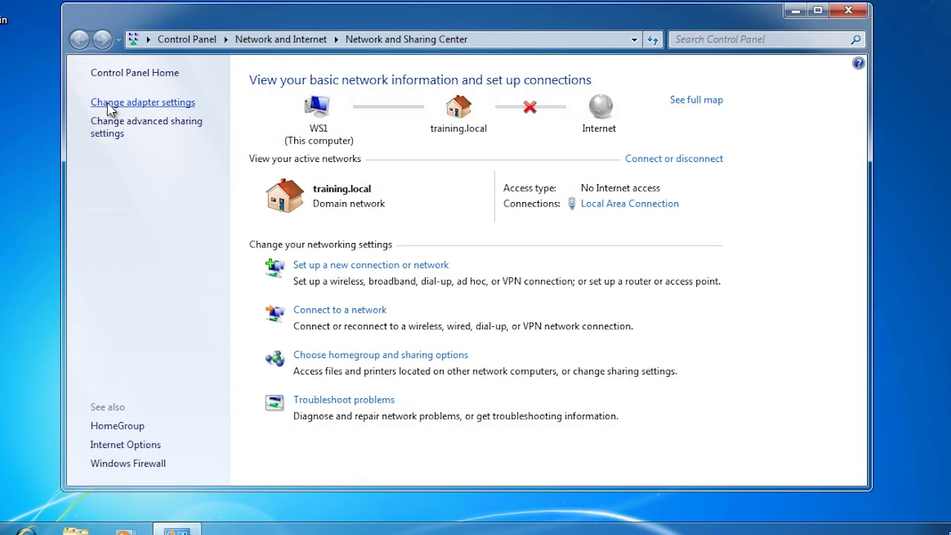
# - Open Properties for Work Connection from the adapter settings list
pyautogui.click(190, 106)
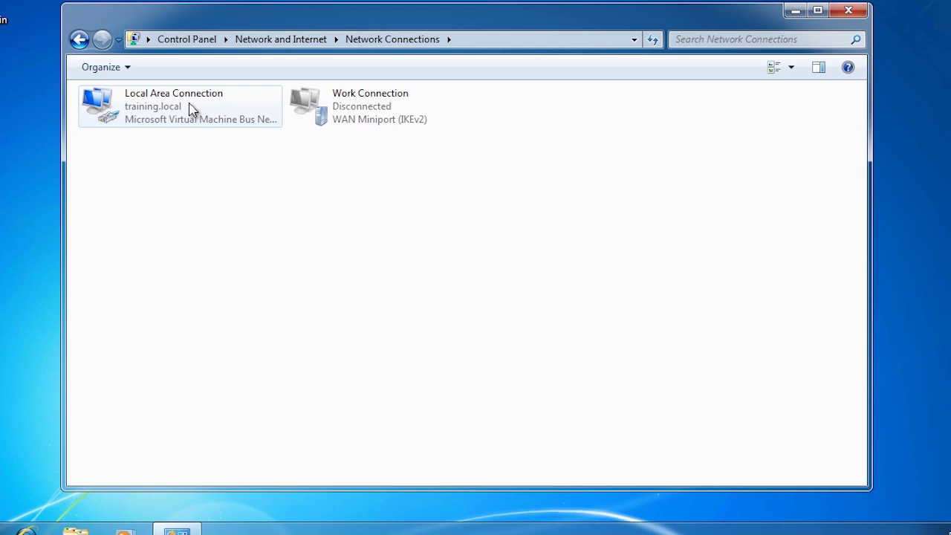
pyautogui.rightClick(361, 110)
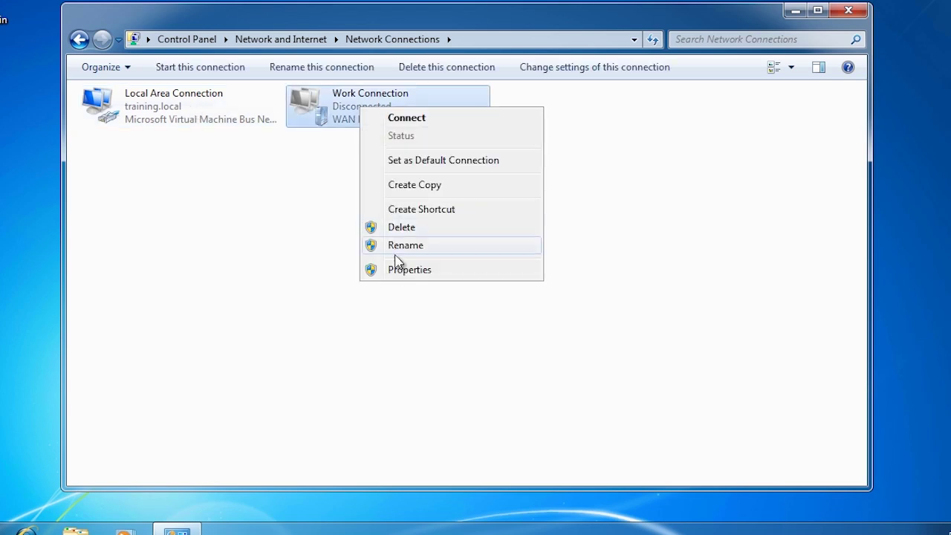
pyautogui.click(535, 277)
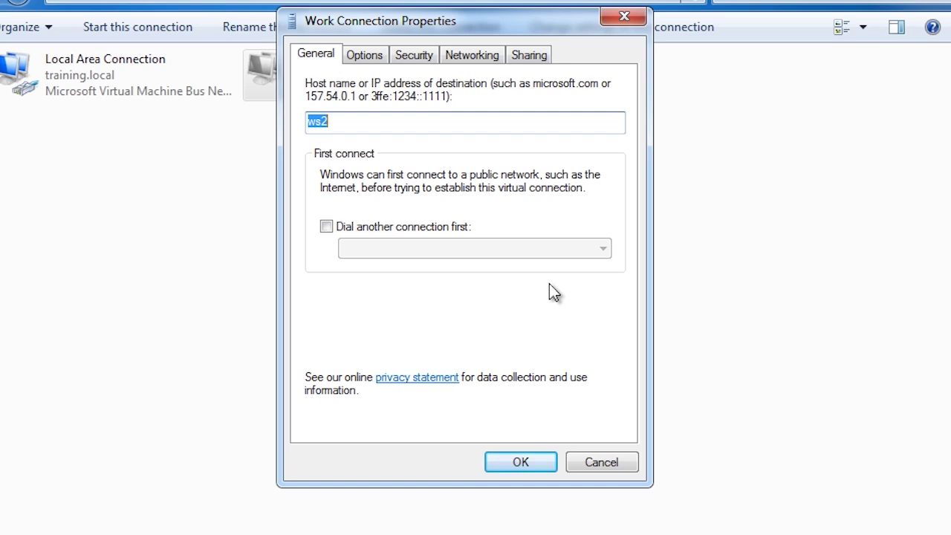
# - Switch through Options to the Security tab of Work Connection Properties
pyautogui.click(361, 59)
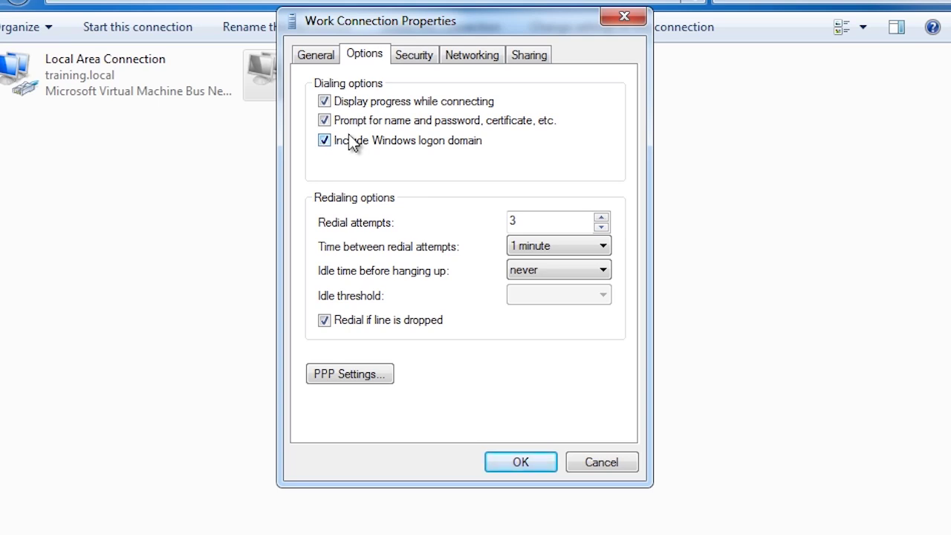
pyautogui.click(409, 57)
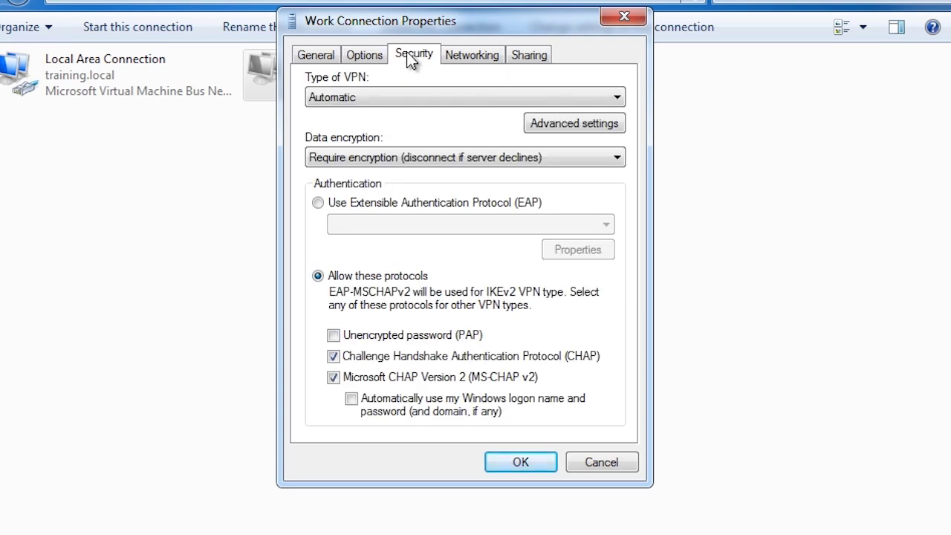
pyautogui.click(403, 100)
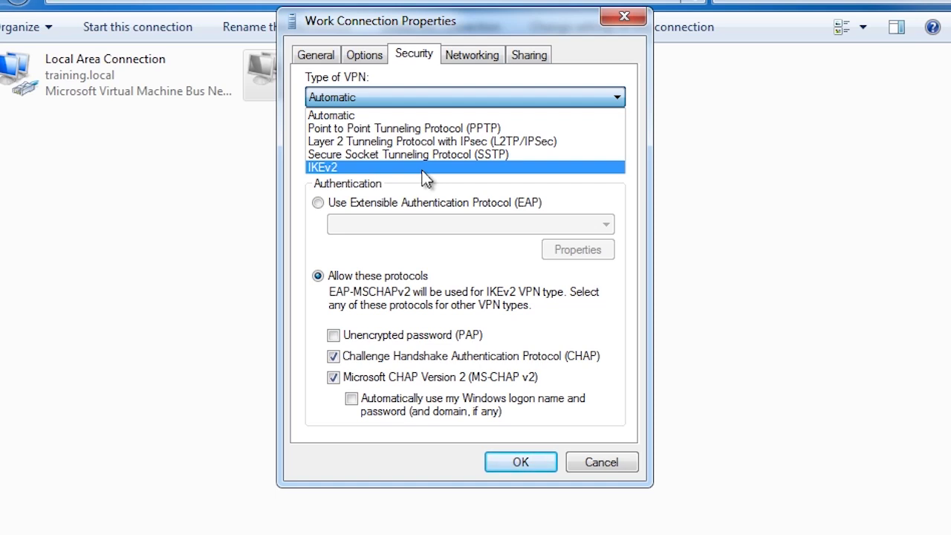
pyautogui.press('Escape')
pyautogui.click(449, 158)
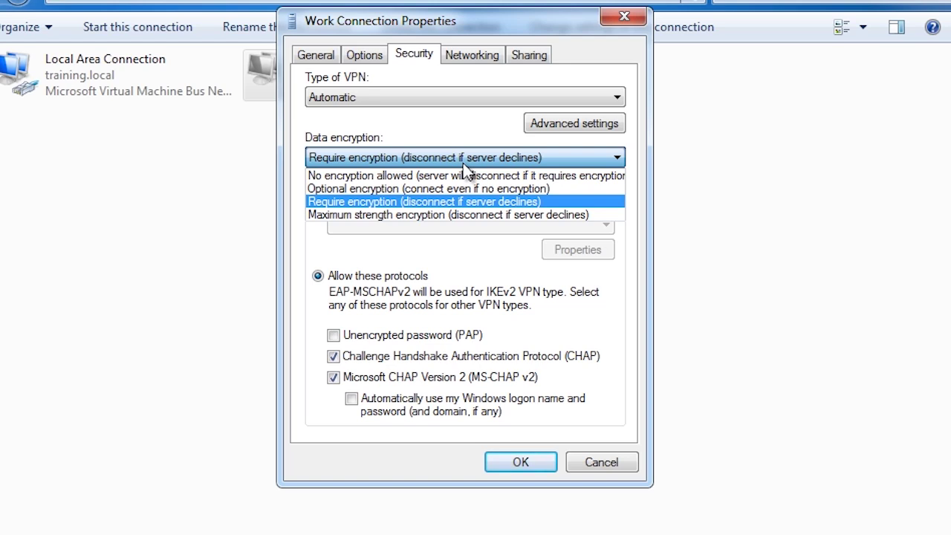
# - Keep Require encryption, leave PAP off, and uncheck CHAP so only MS-CHAP v2 remains
pyautogui.click(311, 324)
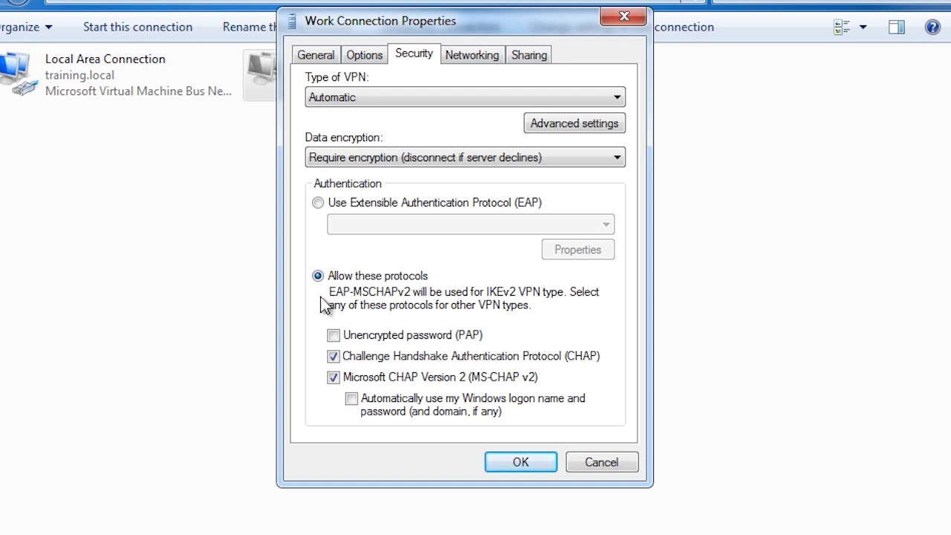
pyautogui.click(334, 335)
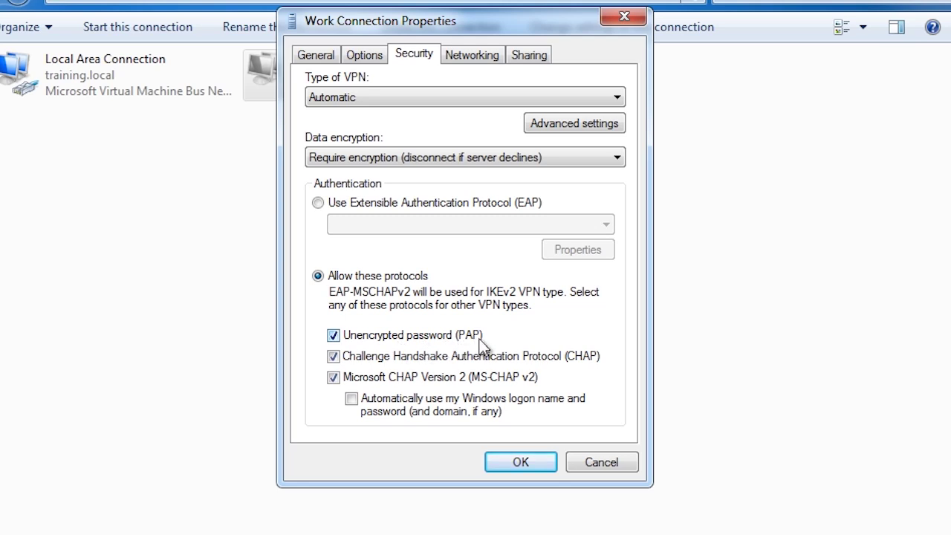
pyautogui.click(333, 336)
pyautogui.click(334, 358)
# - Review the Networking tab, then the Sharing tab with Internet Connection Sharing left off
pyautogui.click(460, 57)
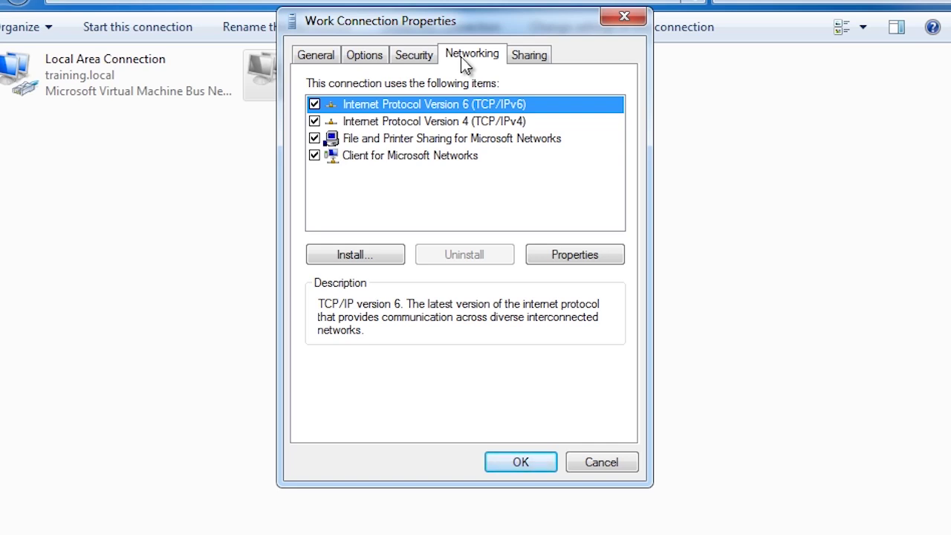
pyautogui.click(538, 59)
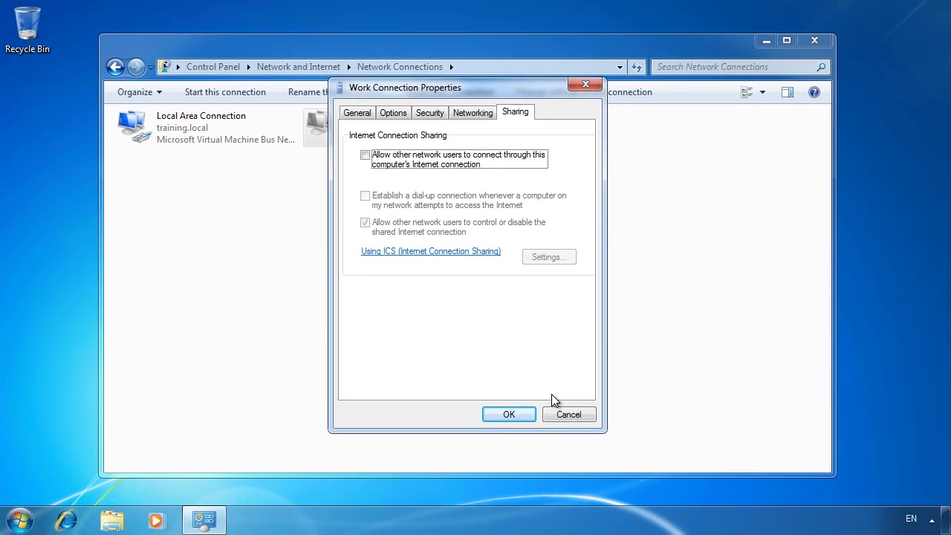
# - Cancel the properties dialog and select Work Connection in the tray's network list
pyautogui.click(563, 413)
pyautogui.rightClick(349, 132)
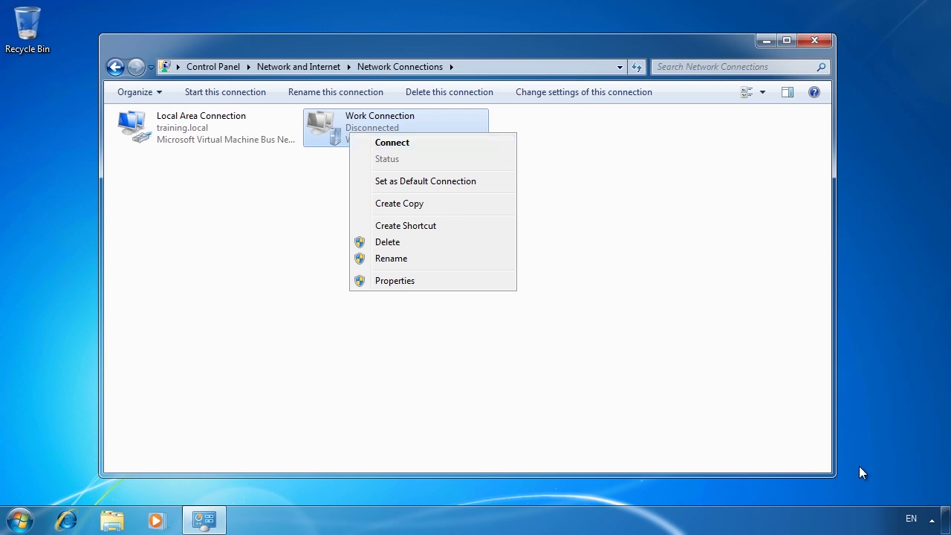
pyautogui.click(933, 521)
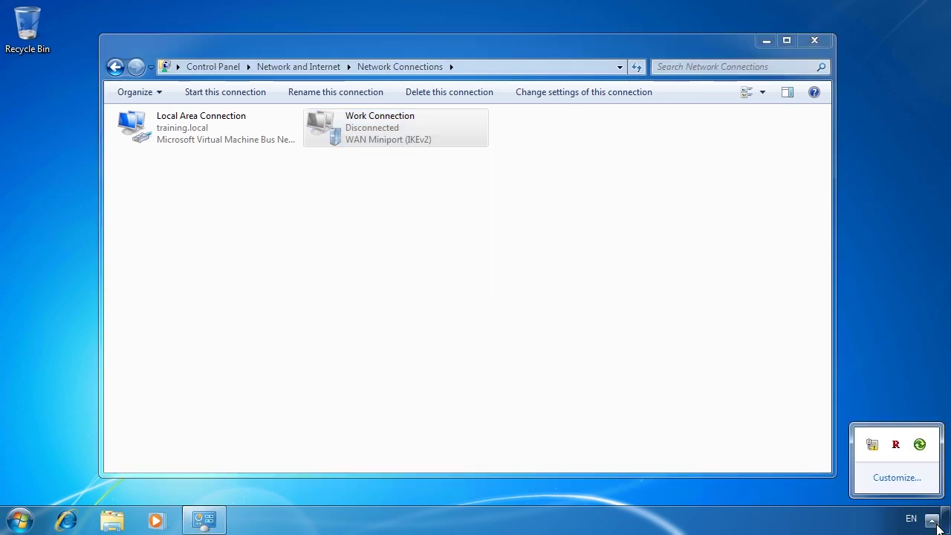
pyautogui.click(873, 446)
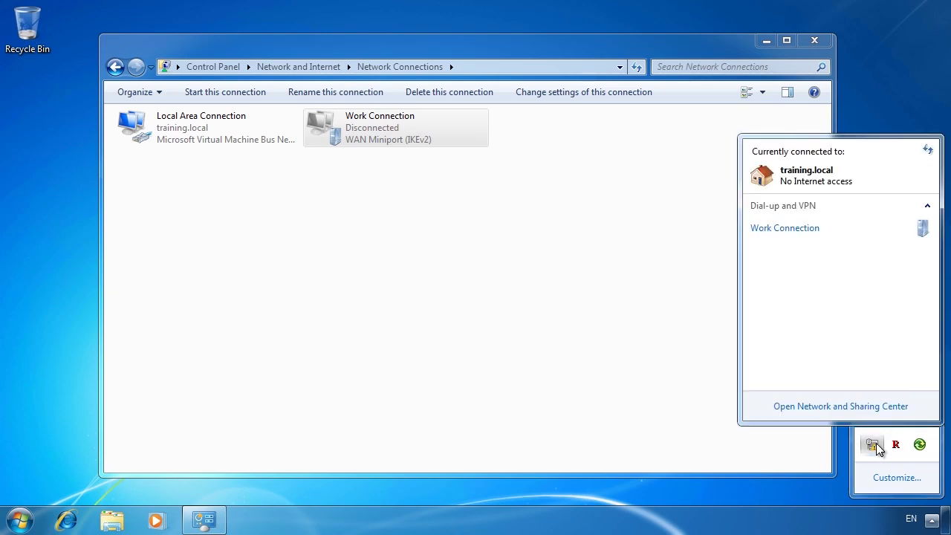
pyautogui.click(786, 229)
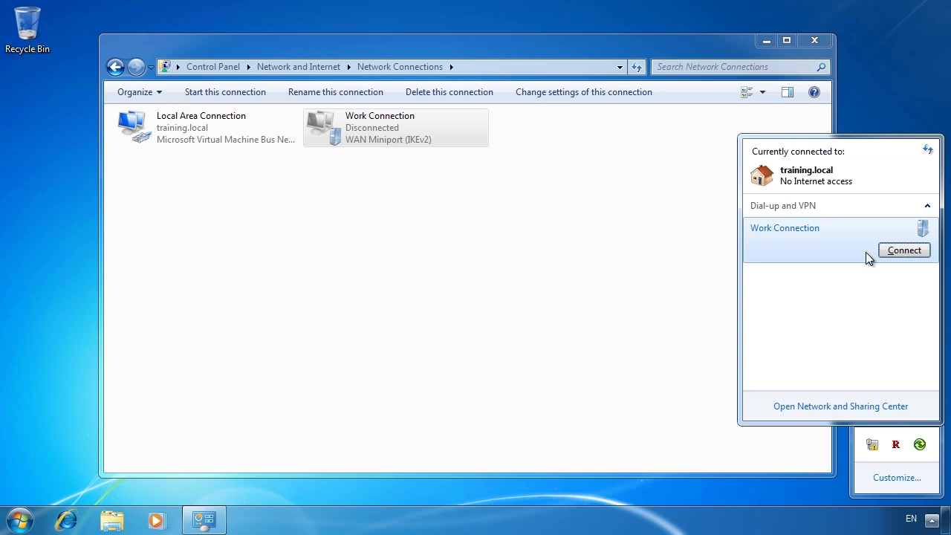
# - Connect Work Connection, entering the account password when prompted
pyautogui.click(904, 250)
pyautogui.write('Pa$$w0rd')
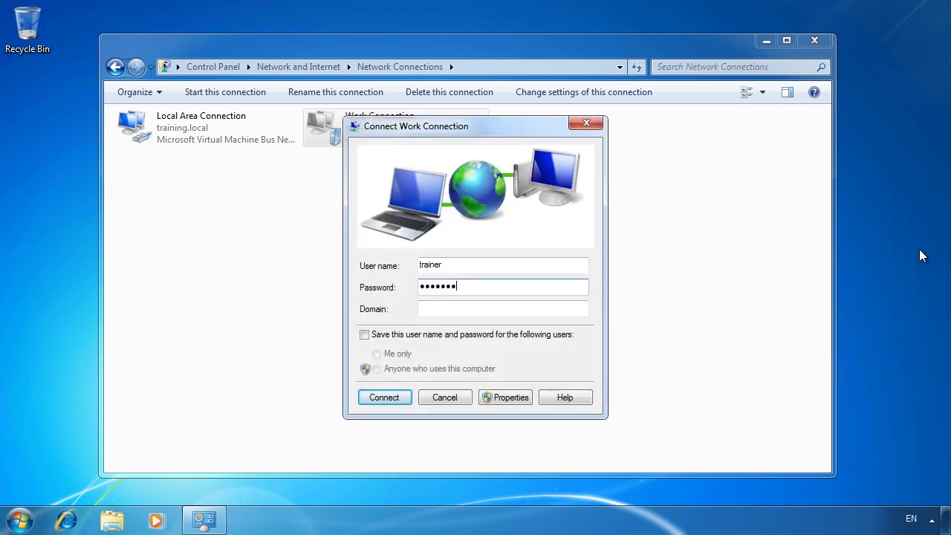
pyautogui.write('1')
pyautogui.click(395, 395)
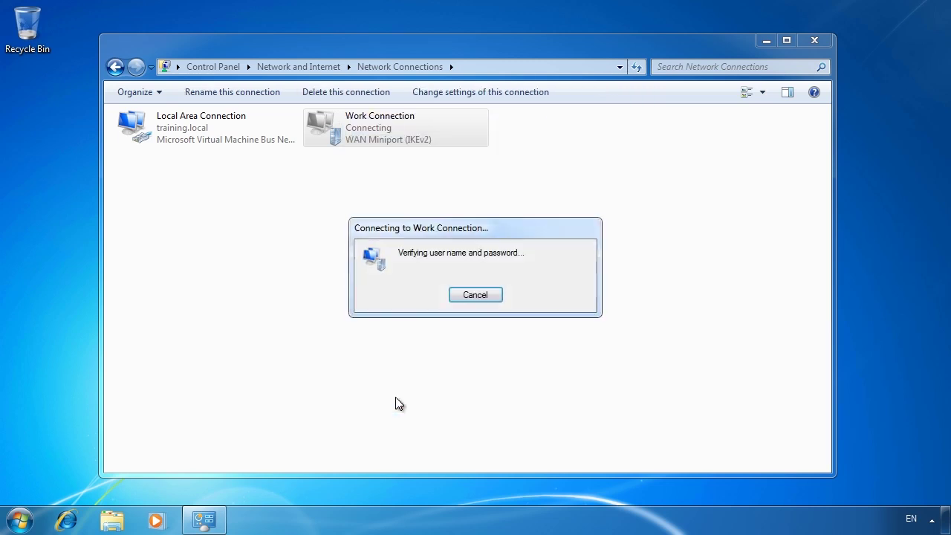